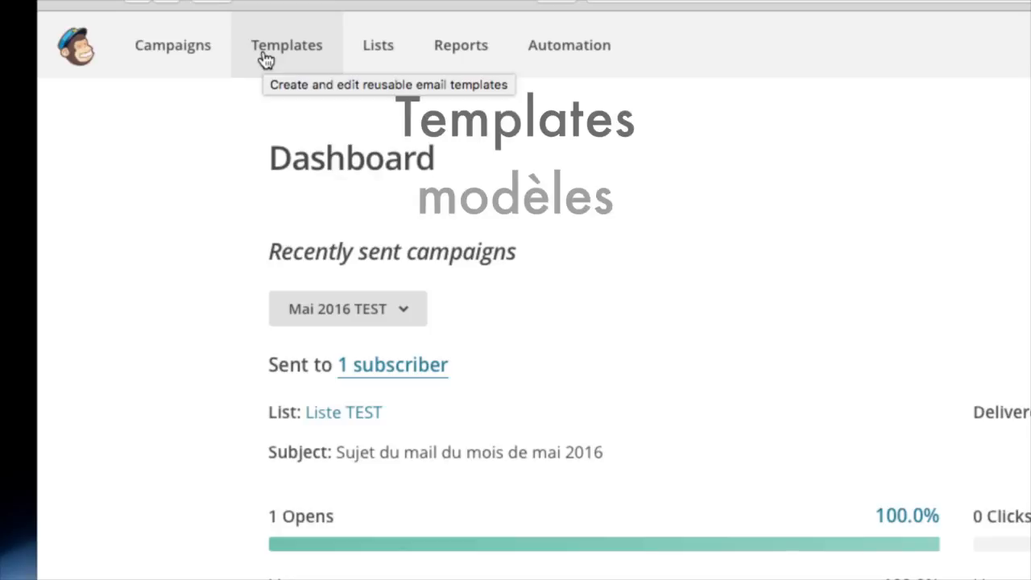
Replicate the "template SOURCE" template from the list of email templates
click(264, 55)
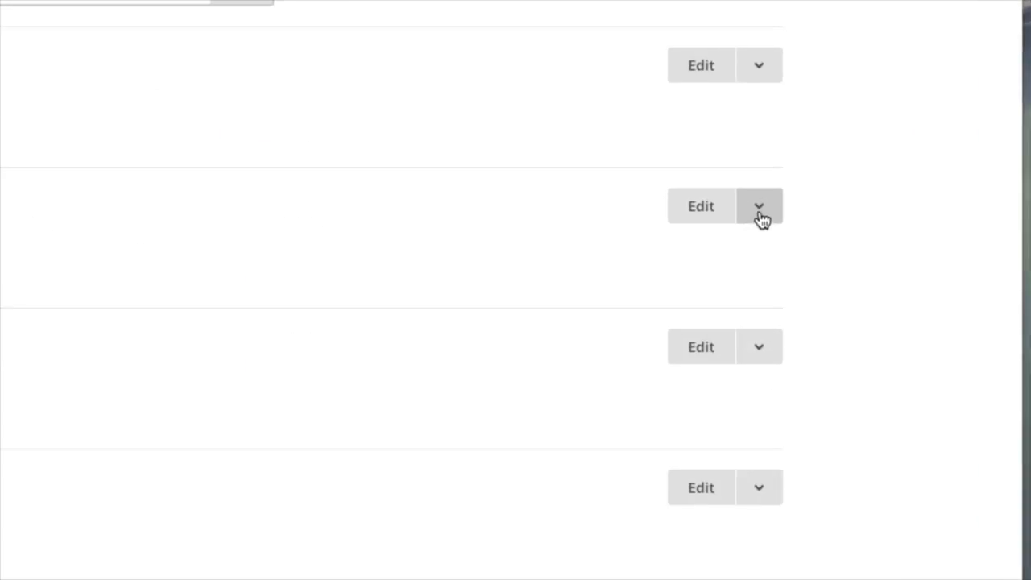
click(757, 214)
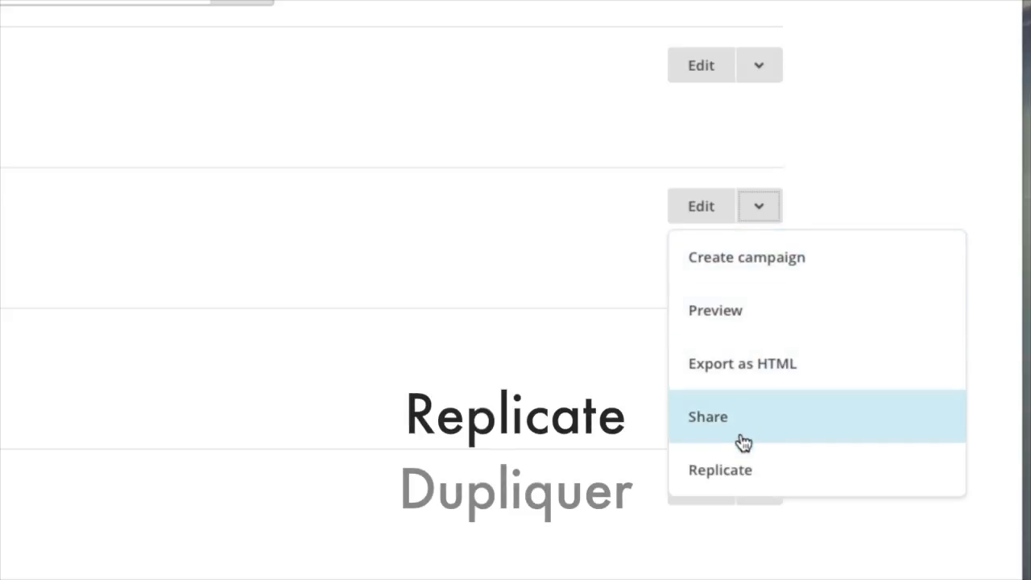
click(776, 479)
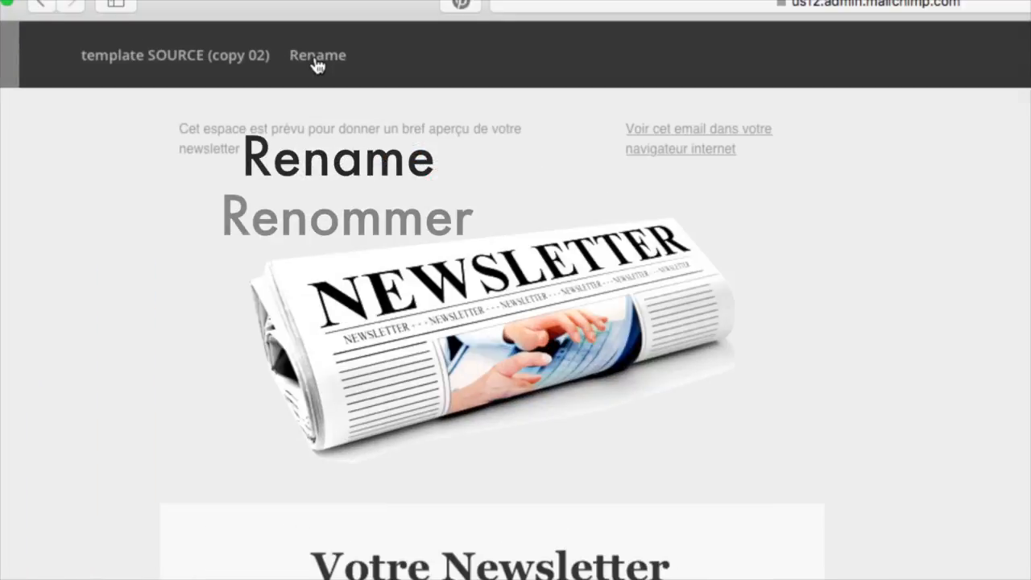
Rename the copied template as "Newsletter Mai 2016"
click(318, 58)
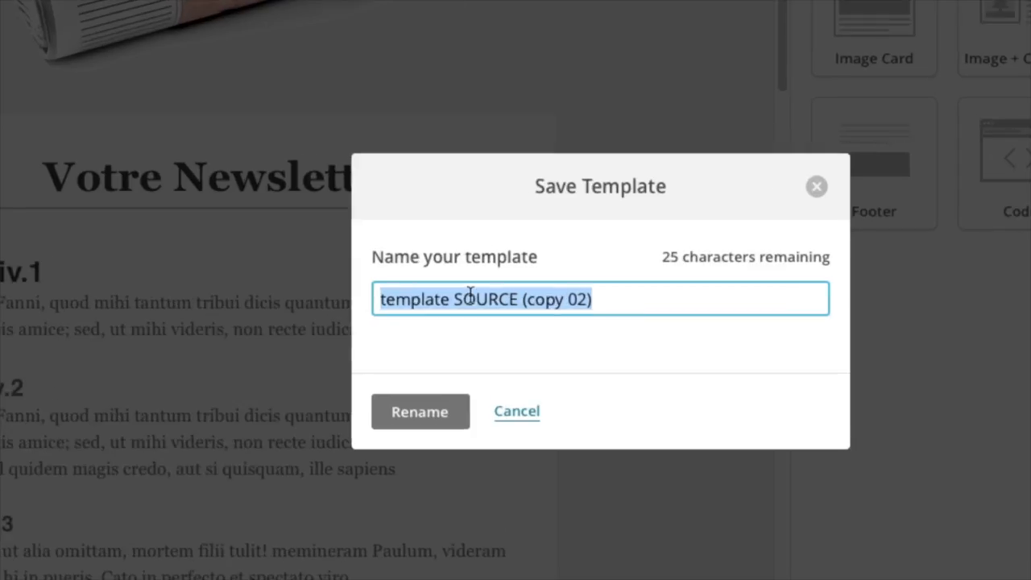
text(Newsletter Mai 2016)
click(453, 411)
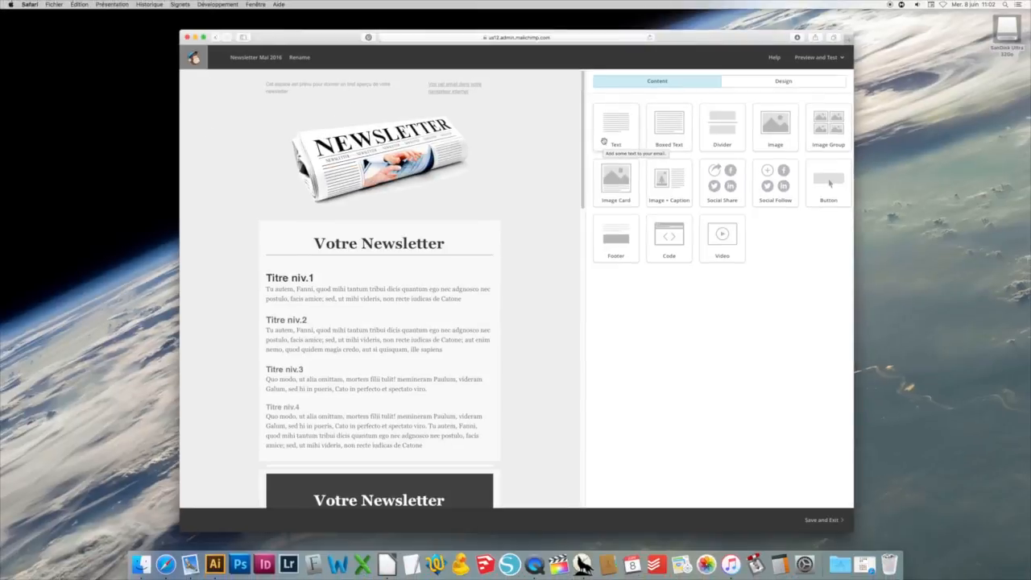
Add a text block above the "Votre Newsletter" title, replace its placeholder text with "blabla" and save the block
drag(607, 142, 475, 232)
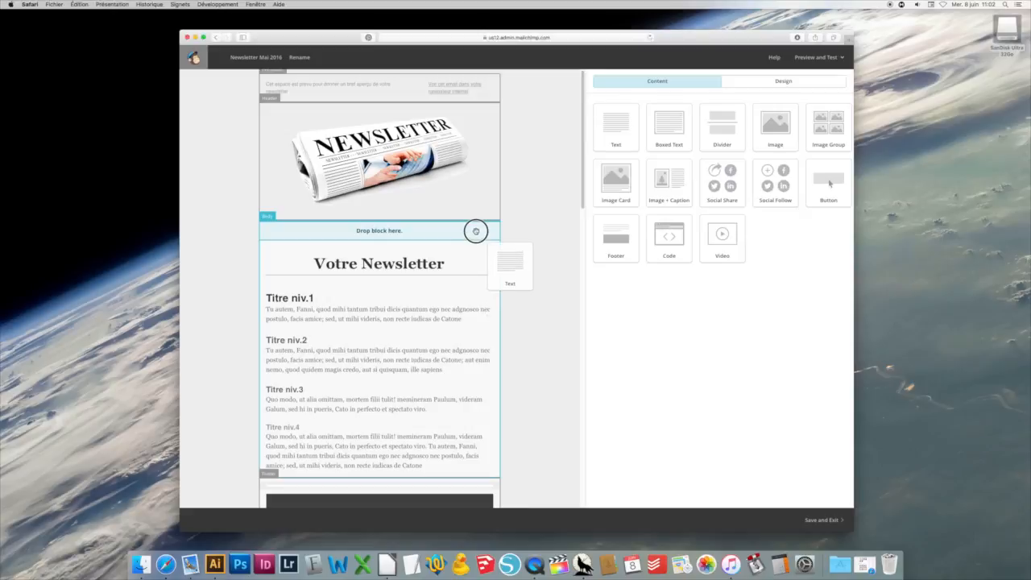
drag(475, 231, 488, 232)
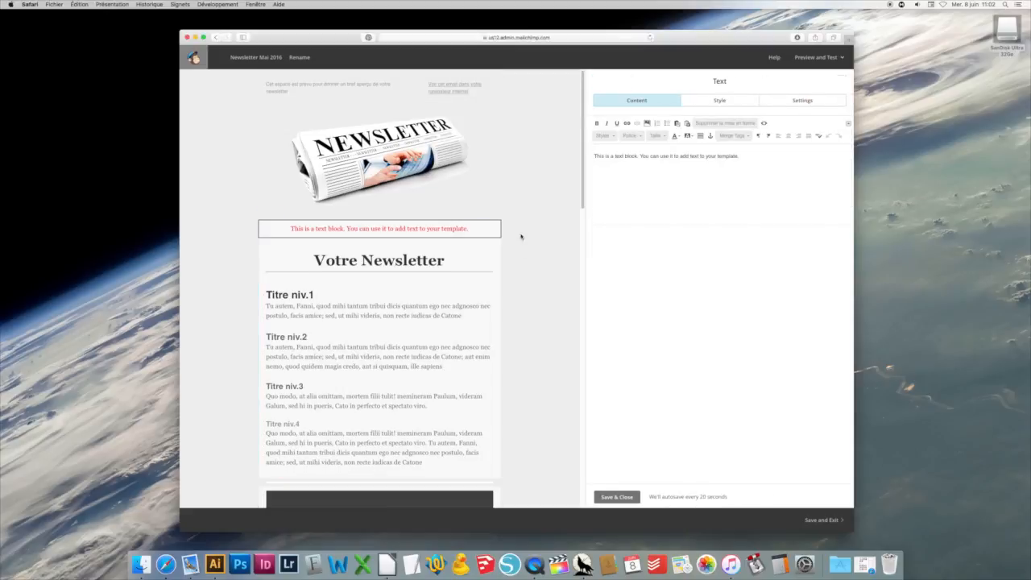
triple_click(589, 153)
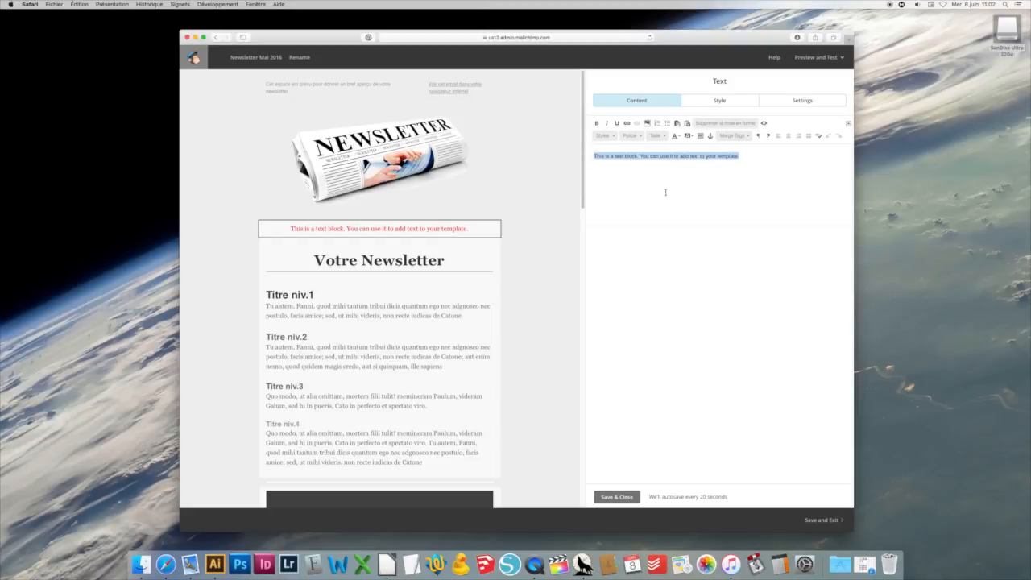
text(blabla)
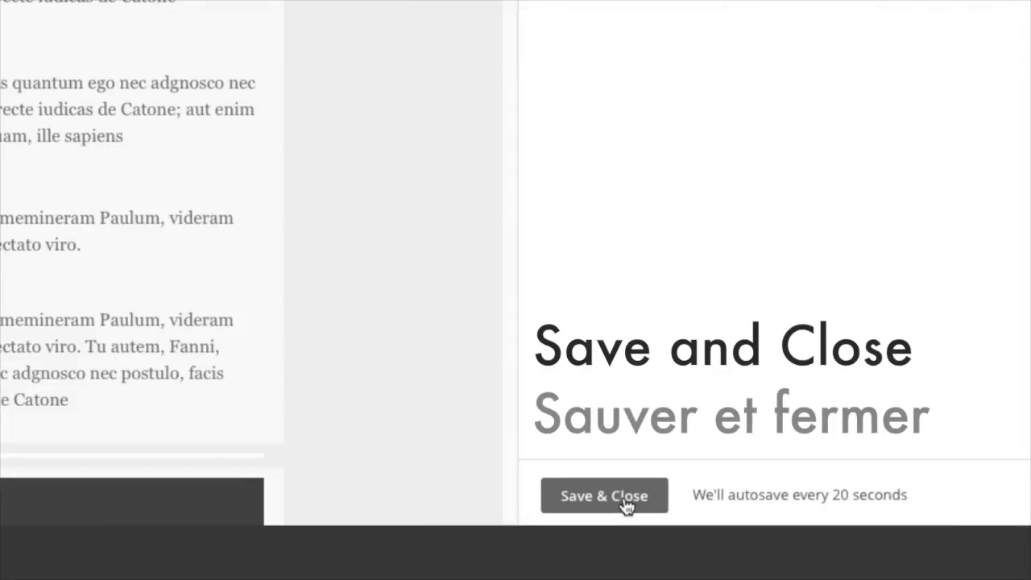
click(617, 496)
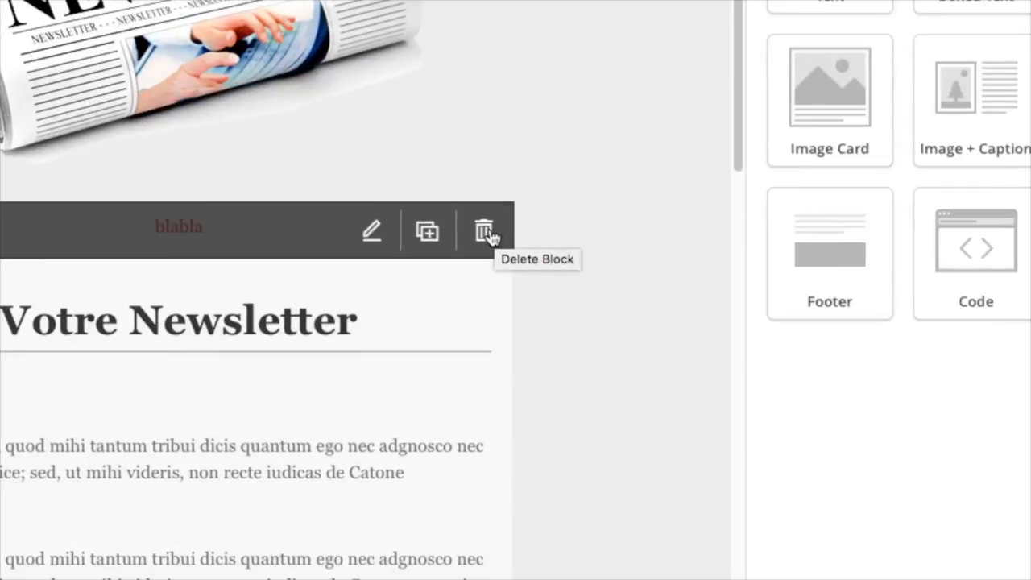
Delete the "blabla" text block from the template body
click(485, 232)
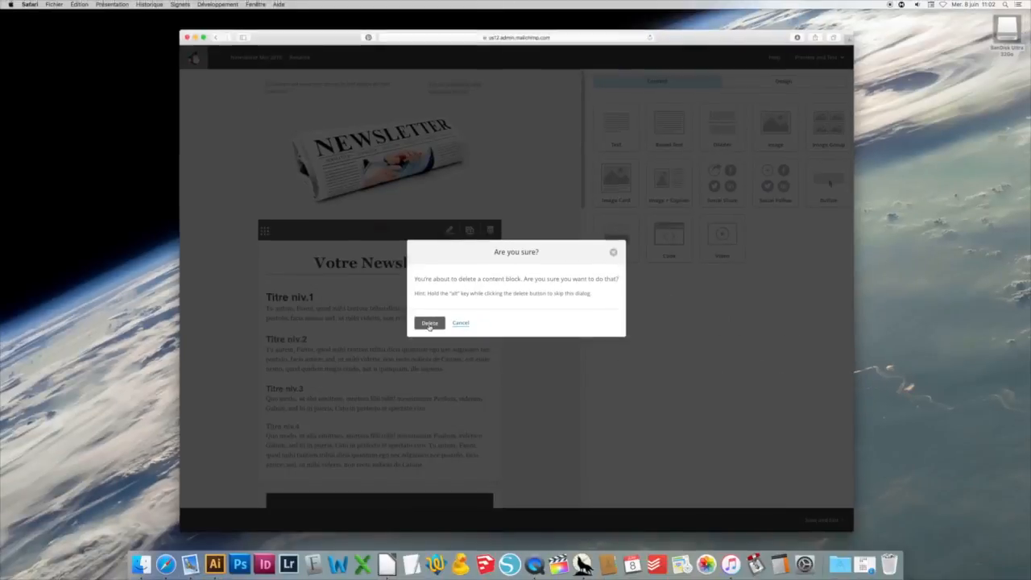
click(432, 319)
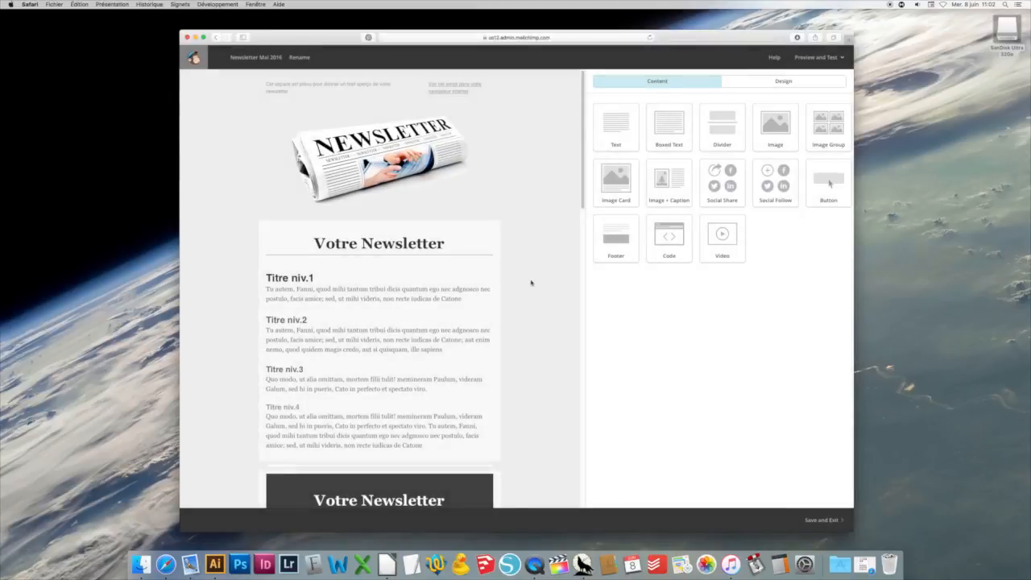
Open the first "Votre Newsletter" text block for editing, and save and close it
mouse_move(474, 281)
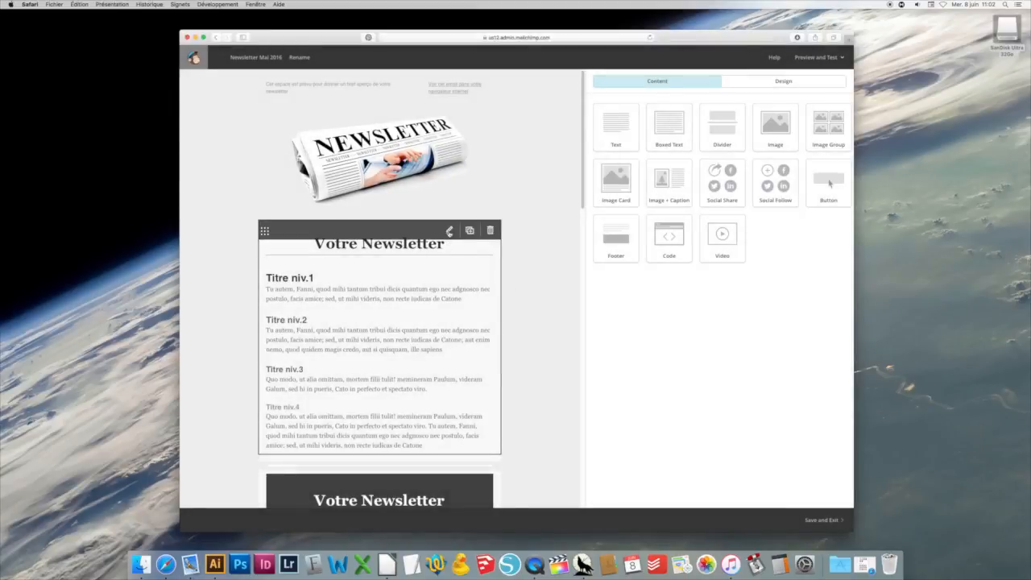
click(449, 231)
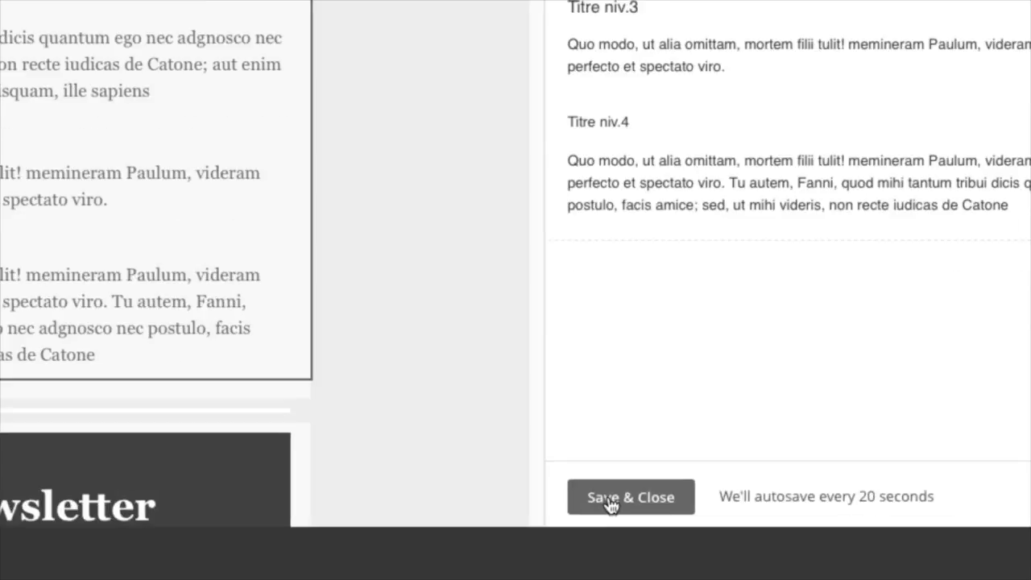
click(609, 499)
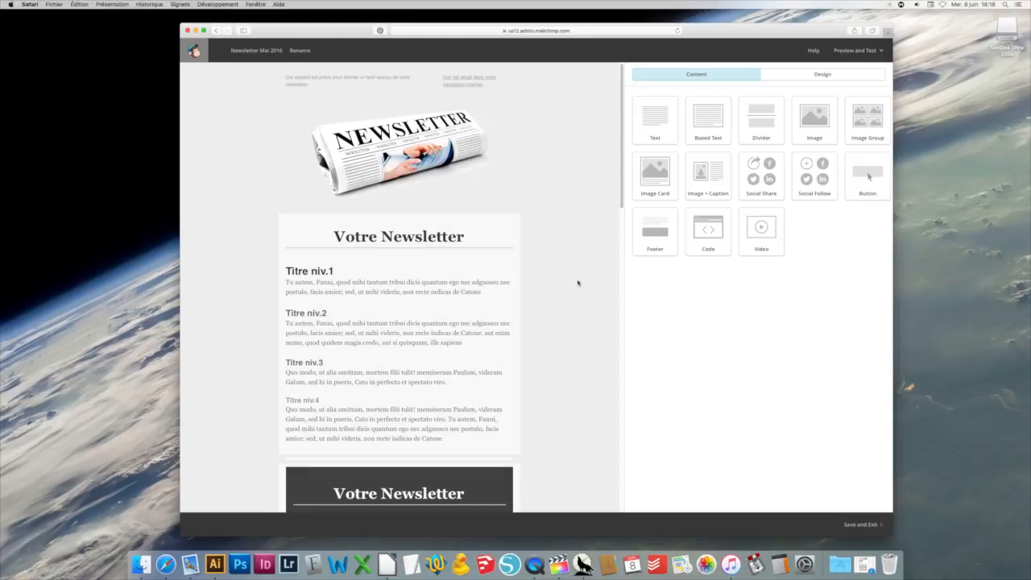
Try to move the first "Votre Newsletter" text block above the header image
mouse_move(339, 233)
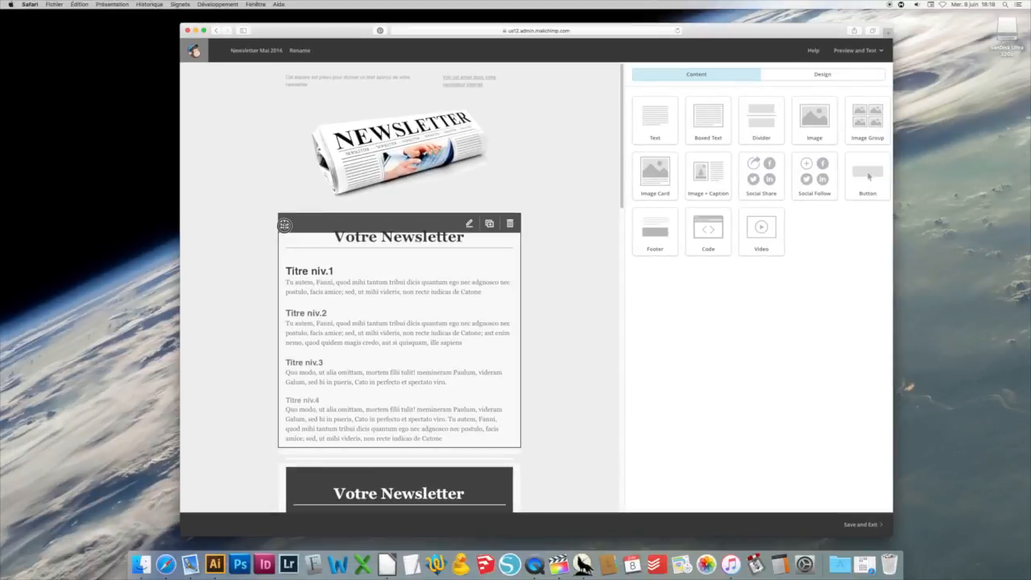
drag(283, 215, 289, 99)
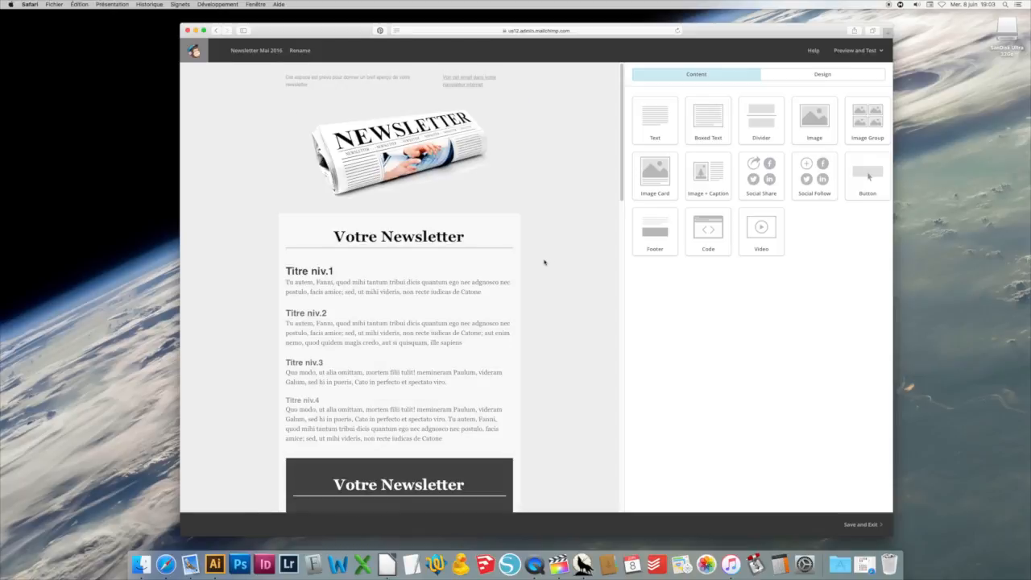
Examine the template's content blocks in order, from the text and image blocks through the social links and button to the footer
mouse_move(512, 265)
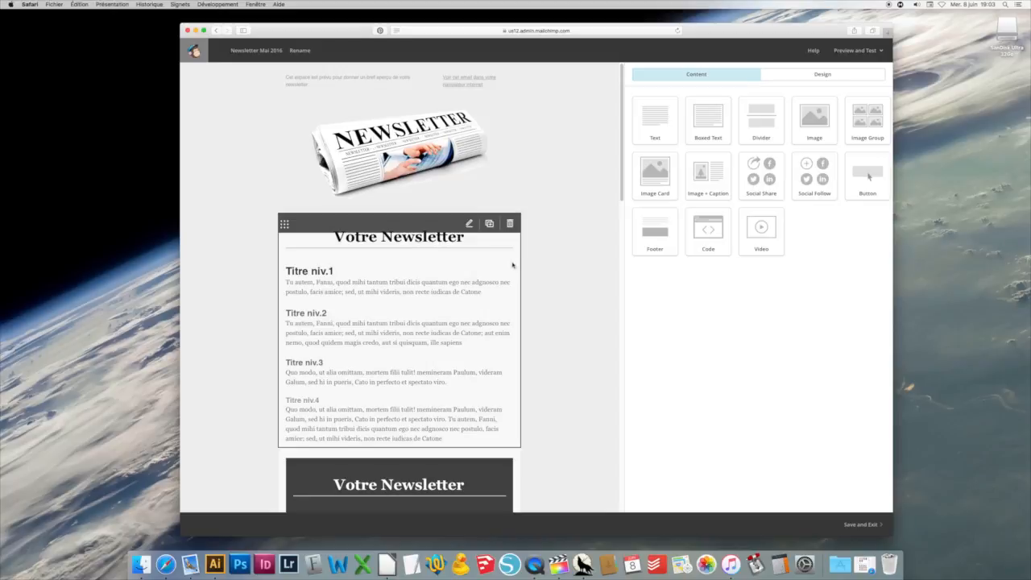
scroll(538, 267, down, 5)
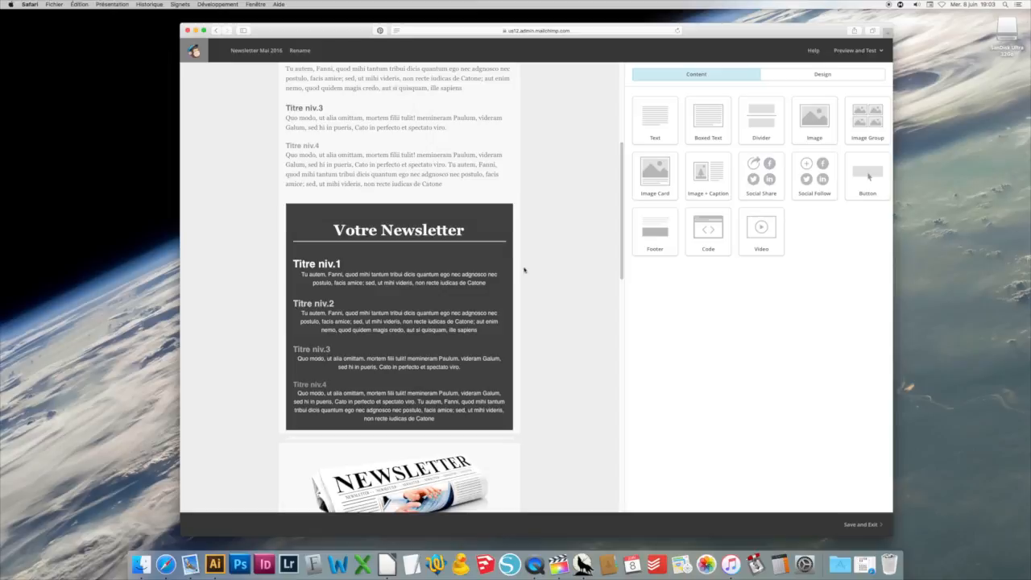
scroll(527, 272, down, 5)
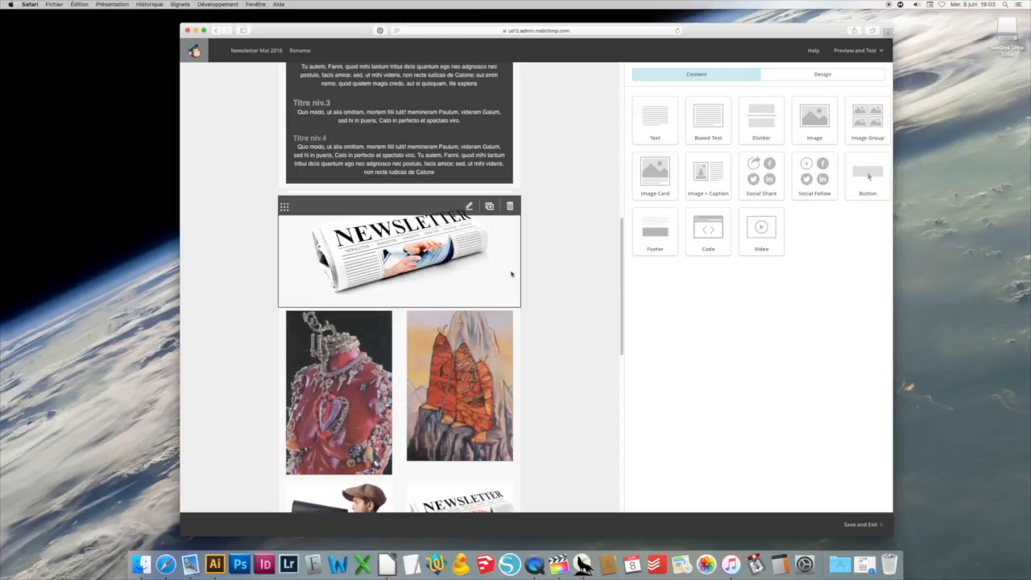
scroll(532, 355, down, 5)
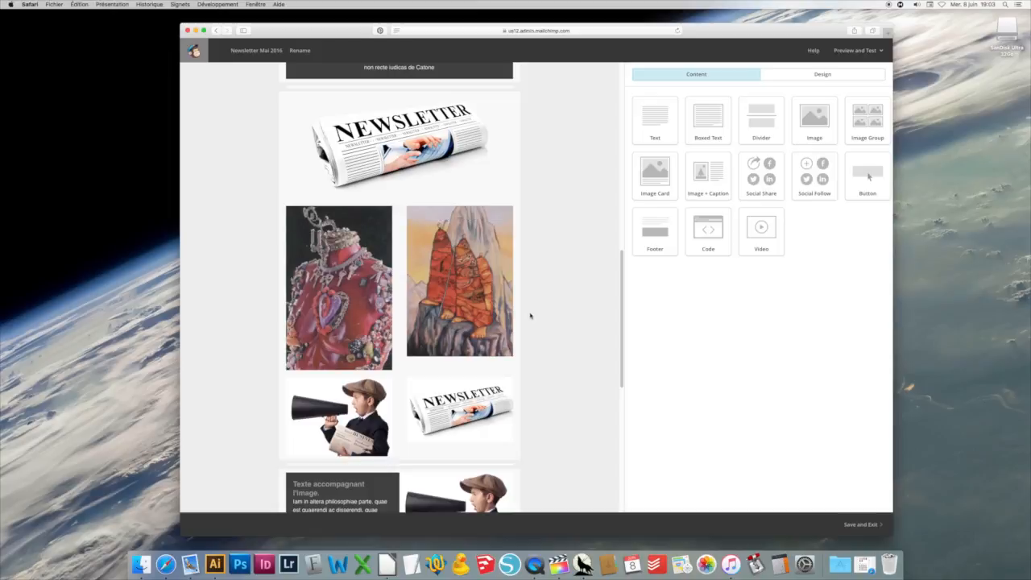
scroll(528, 315, down, 8)
scroll(531, 316, down, 2)
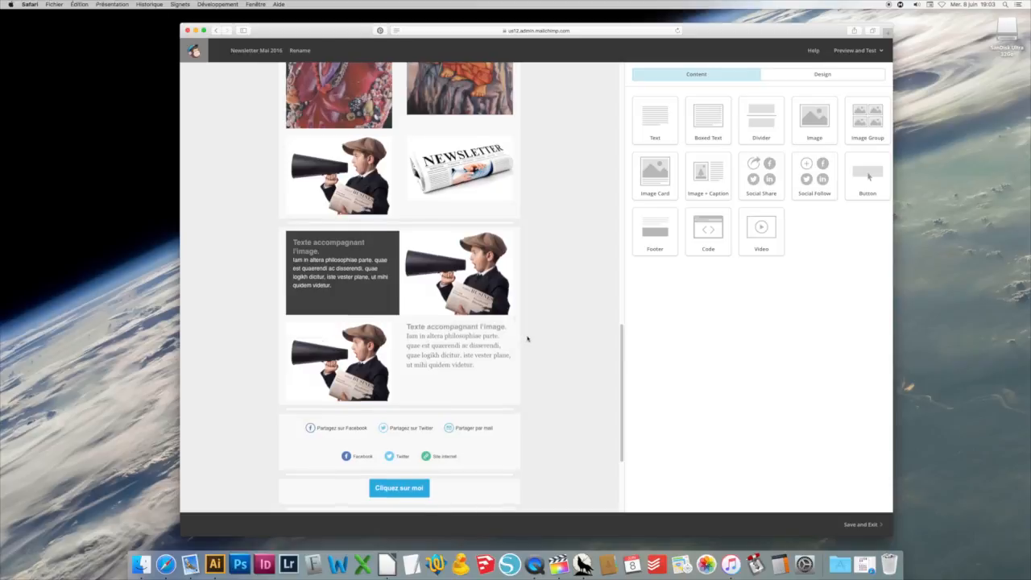
scroll(527, 338, down, 5)
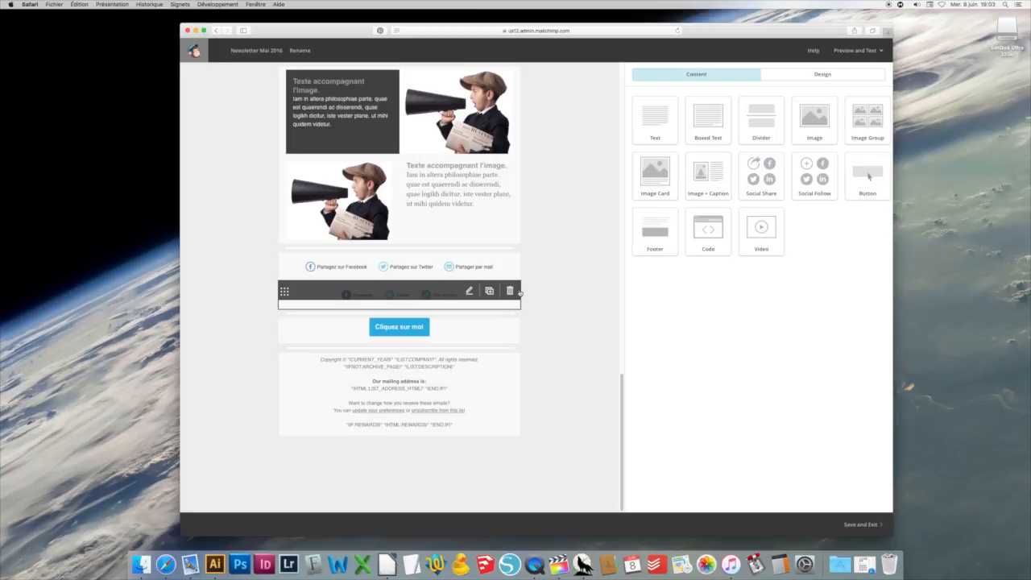
mouse_move(519, 326)
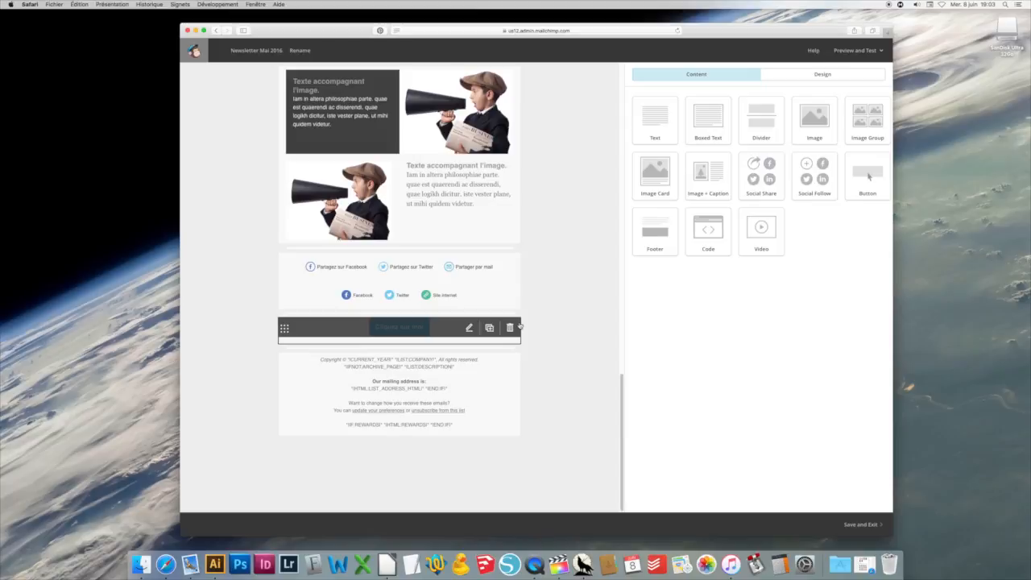
mouse_move(526, 362)
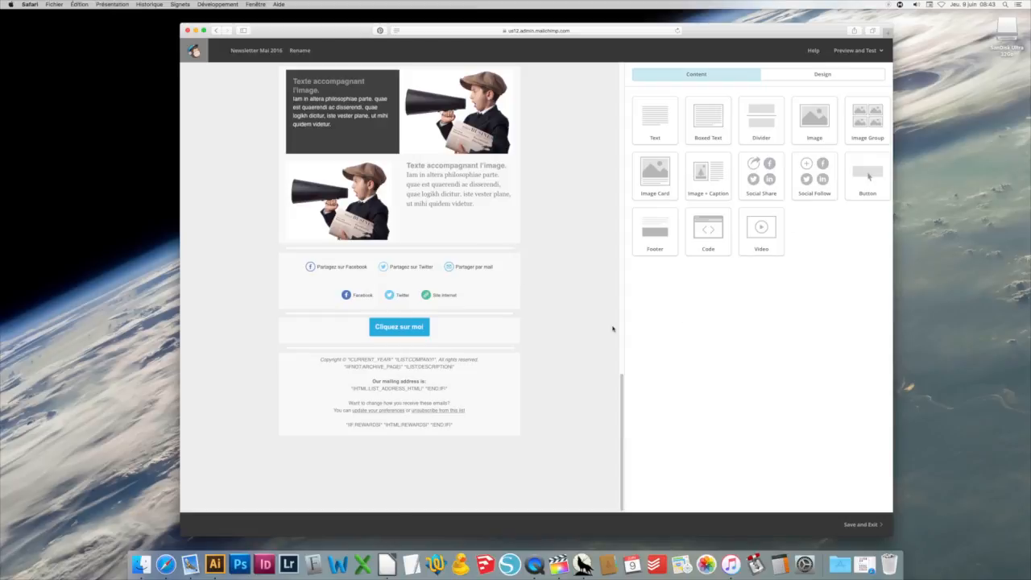
Enter preview mode and review the whole newsletter in its desktop version
scroll(612, 328, up, 15)
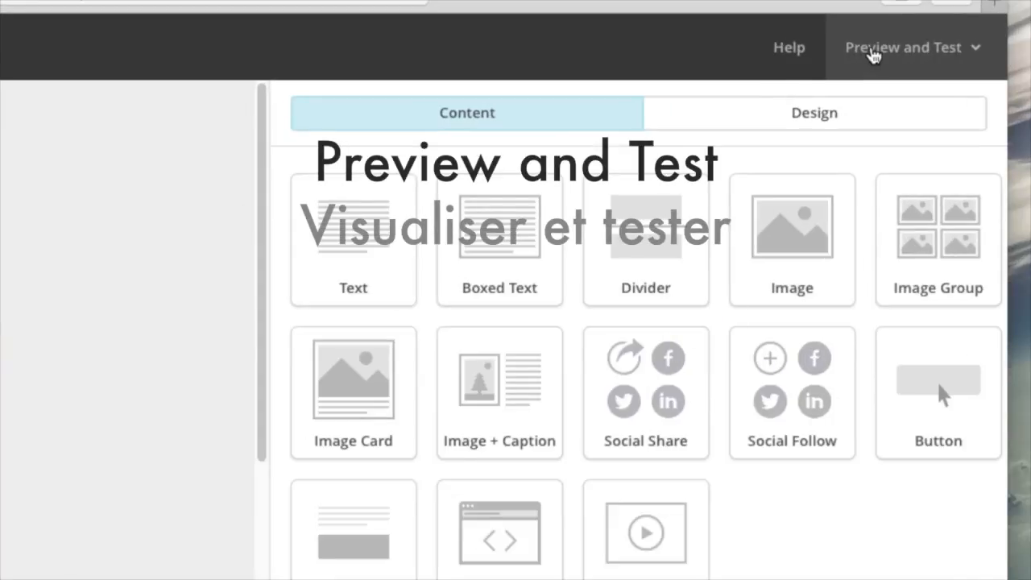
click(872, 53)
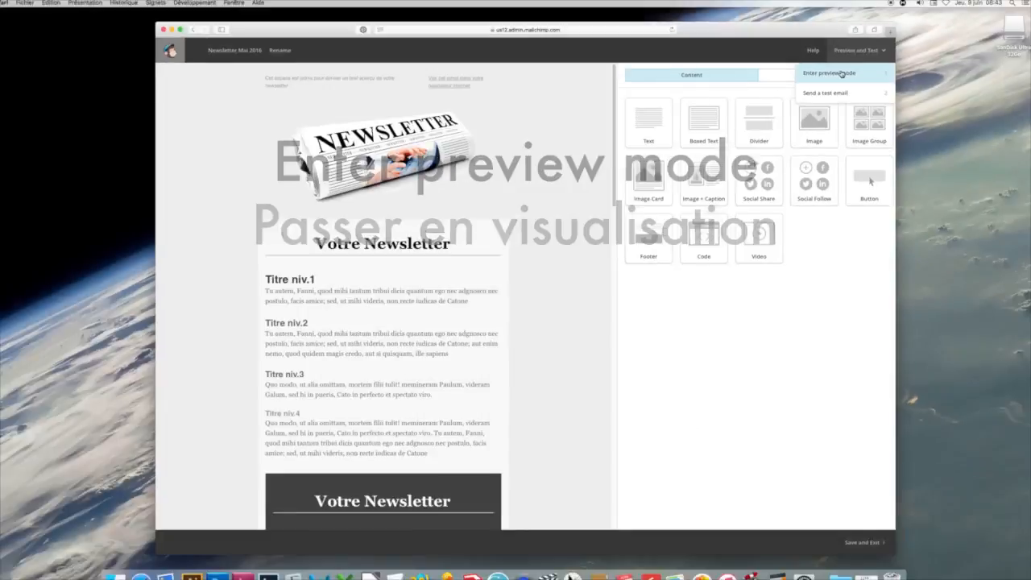
click(866, 113)
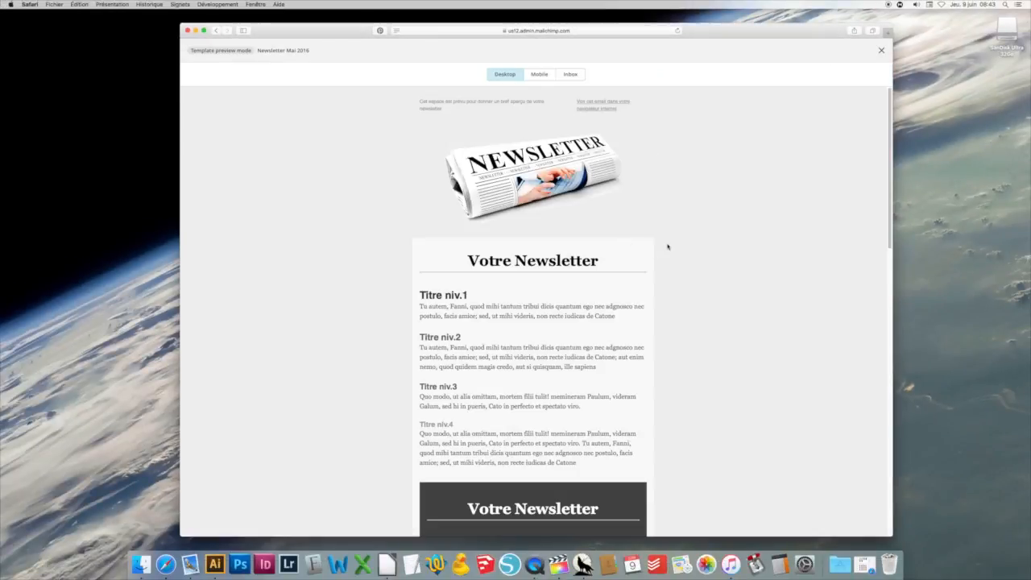
scroll(667, 246, down, 15)
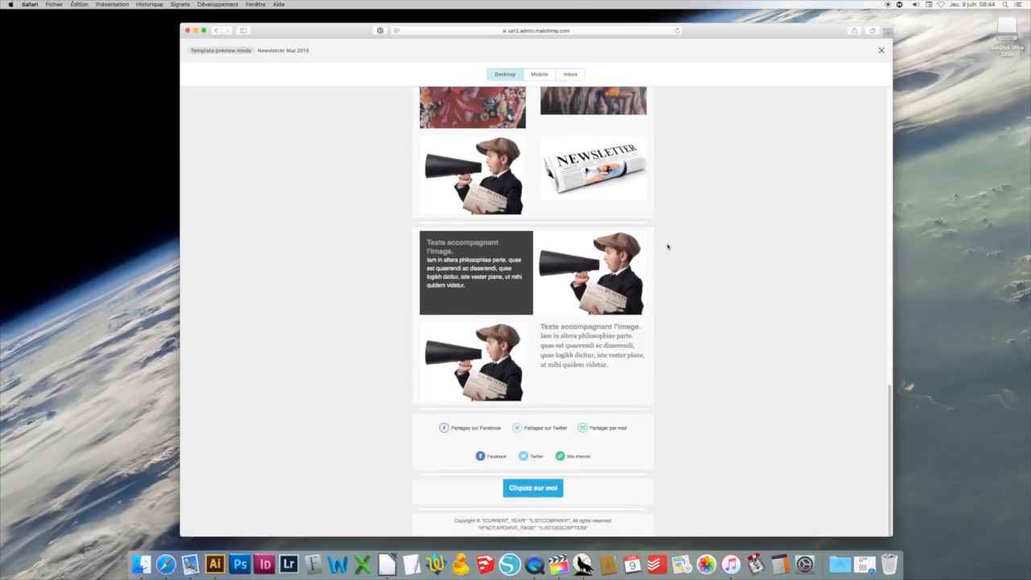
scroll(667, 246, down, 2)
scroll(668, 248, up, 17)
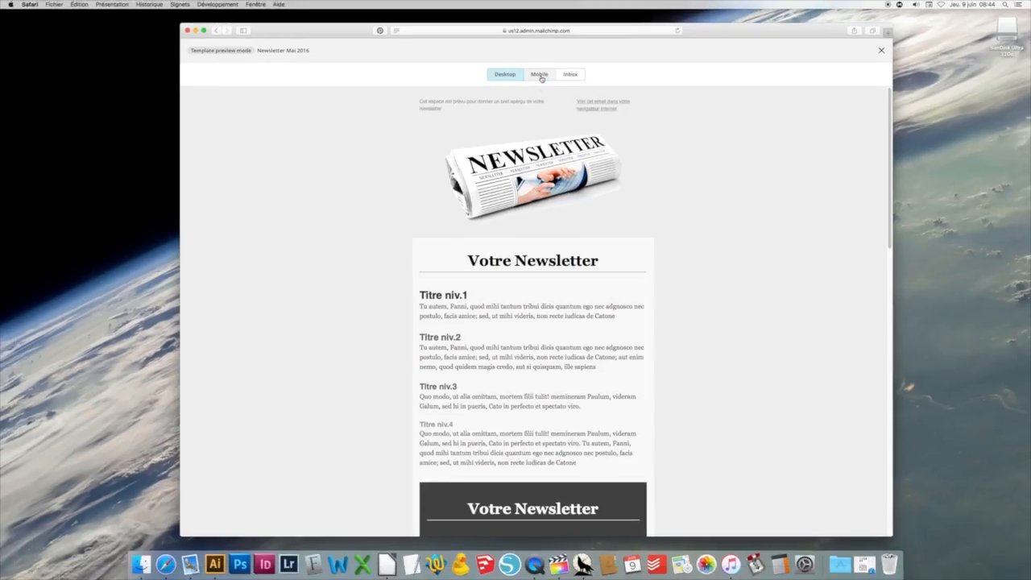
Switch the preview to the mobile version and look through the newsletter
click(538, 76)
scroll(587, 182, down, 10)
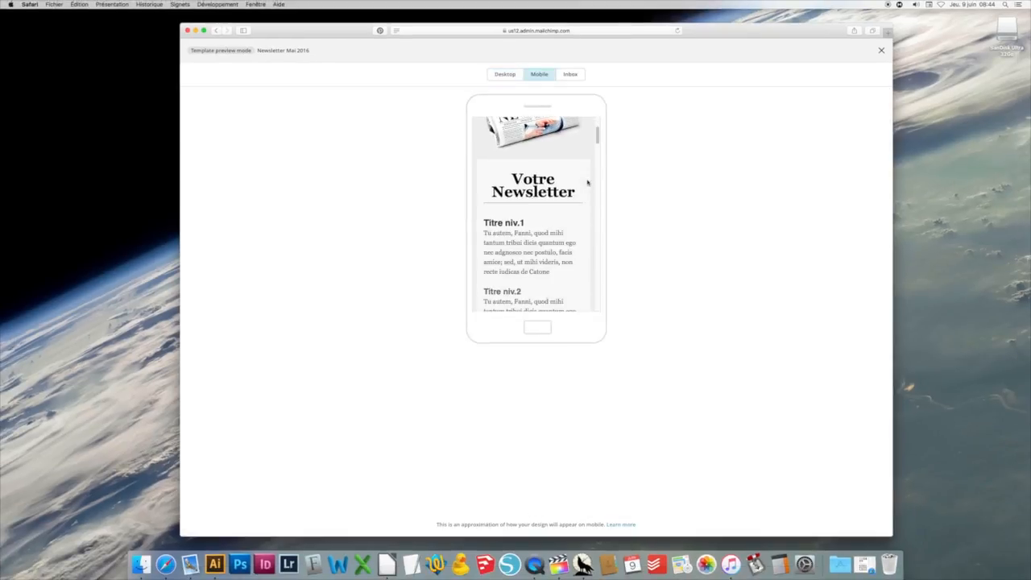
scroll(587, 182, up, 10)
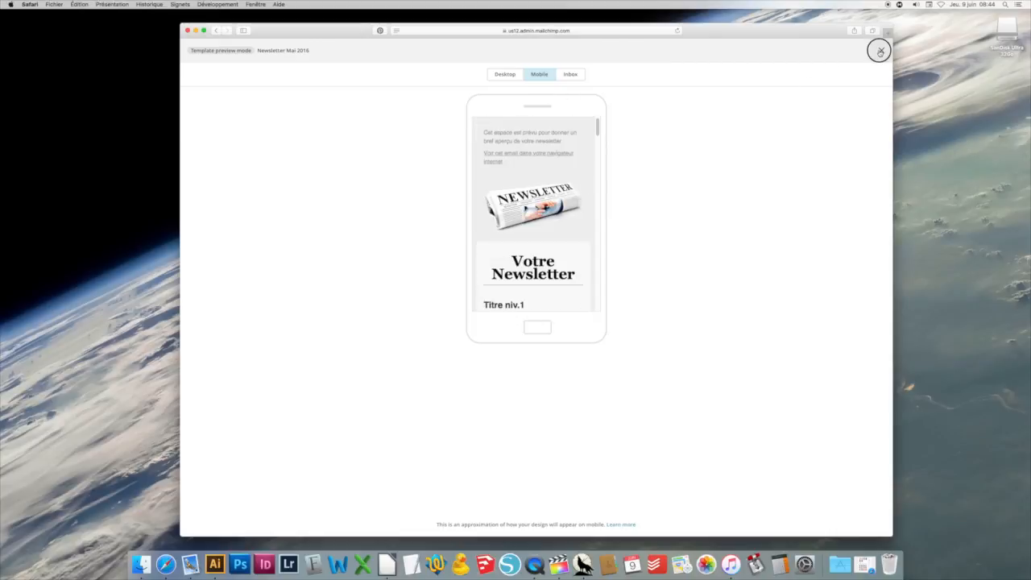
Leave preview mode, and save the template and exit the editor
click(880, 51)
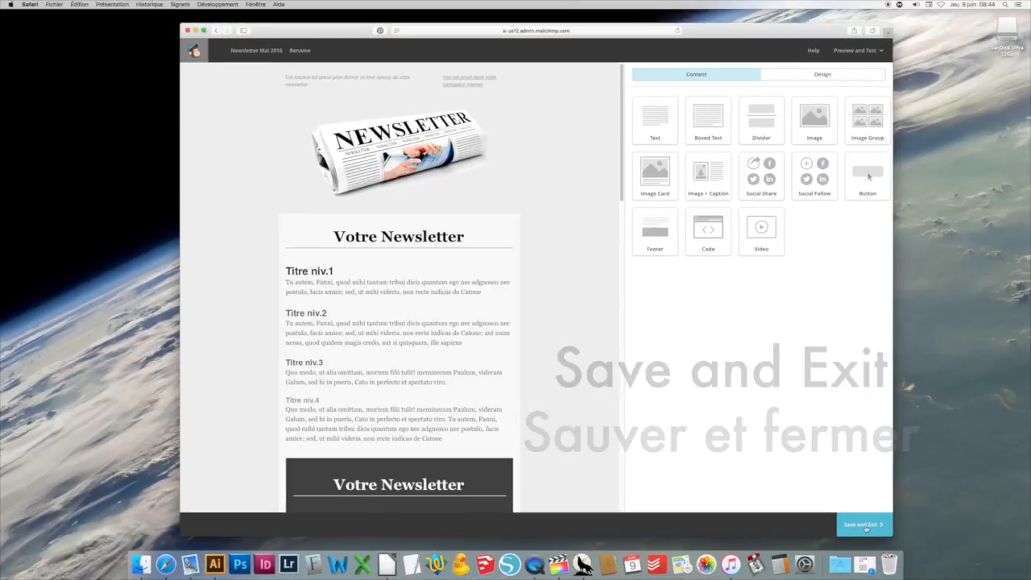
click(867, 531)
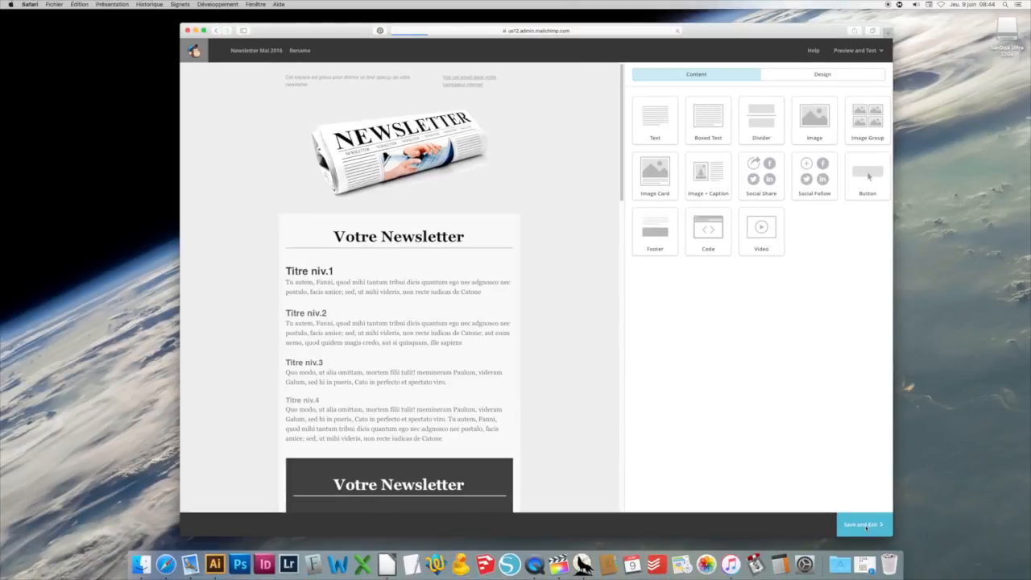